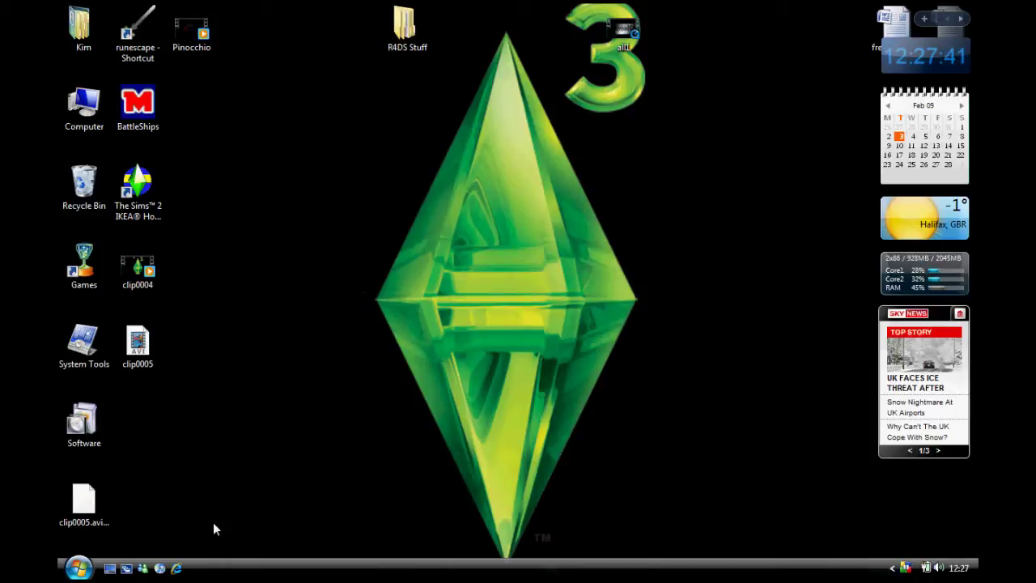
{"action": "left_click", "coordinate": [186, 566]}
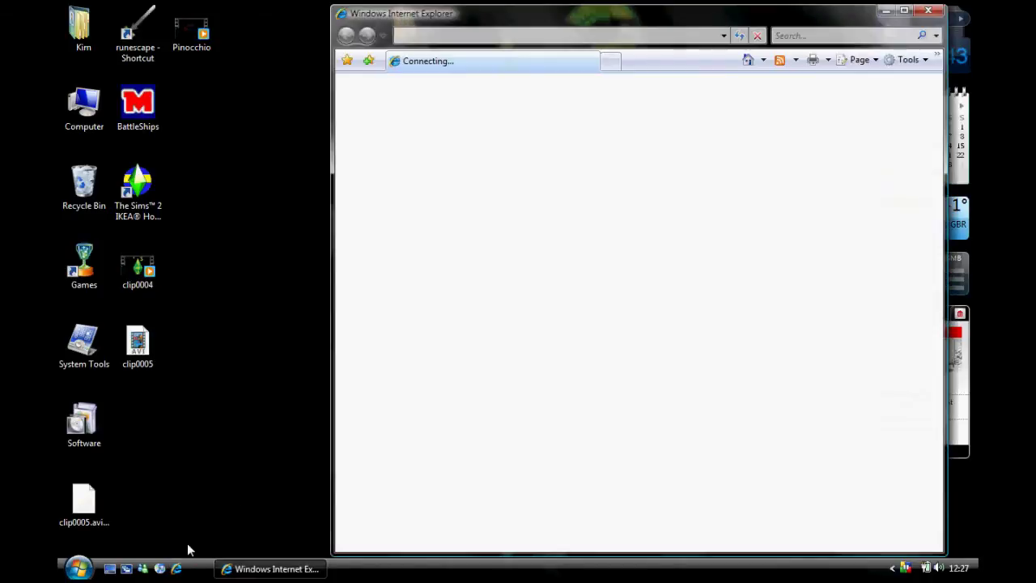
{"action": "double_click", "coordinate": [566, 18]}
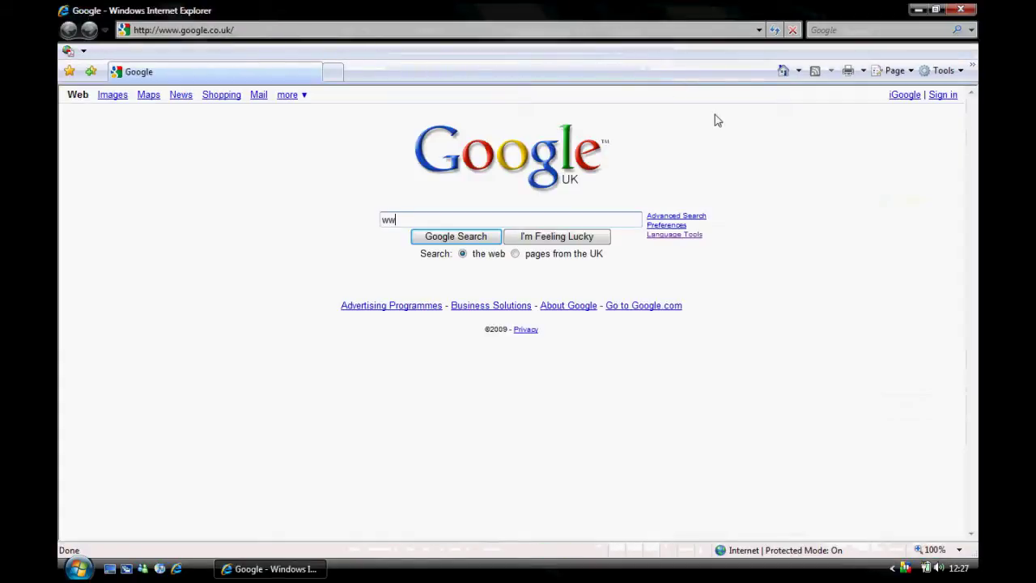
{"action": "type", "text": "dsl.net"}
{"action": "key", "text": "Return"}
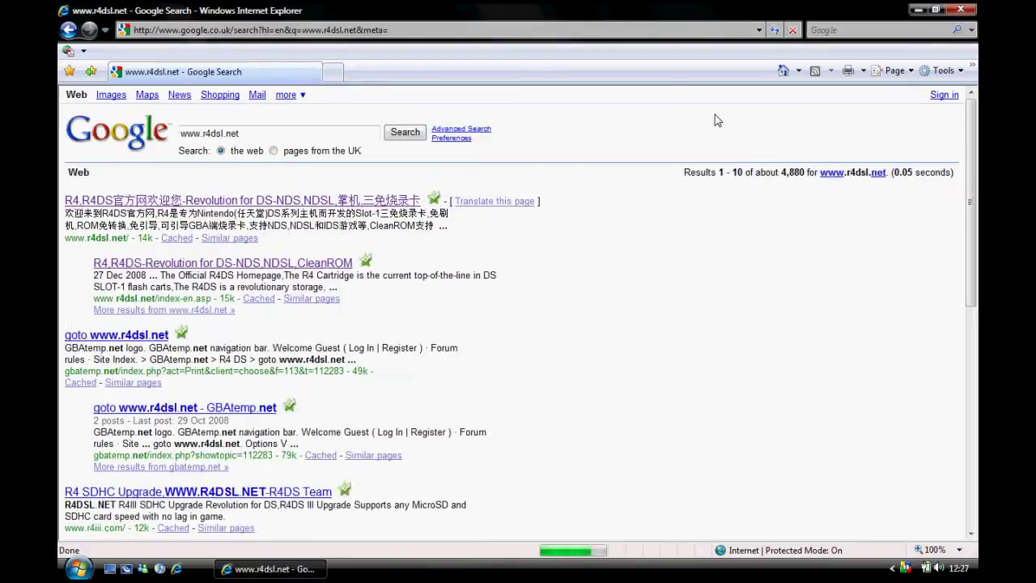
- Open the R4DS English homepage and start downloading the English R4-III v3.08 kernel
{"action": "left_click", "coordinate": [322, 267]}
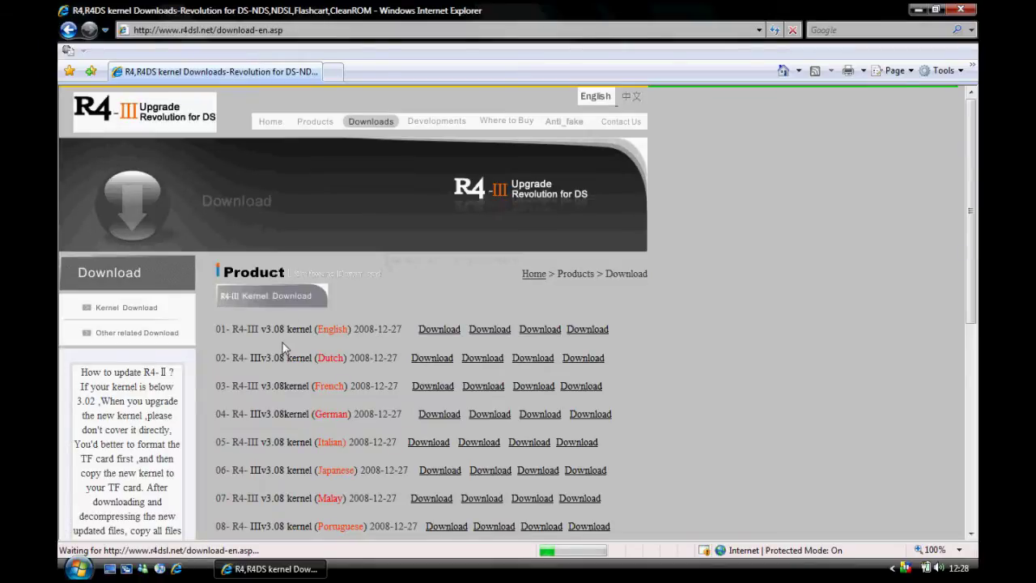
{"action": "scroll", "coordinate": [281, 327], "scroll_direction": "down", "scroll_amount": 5}
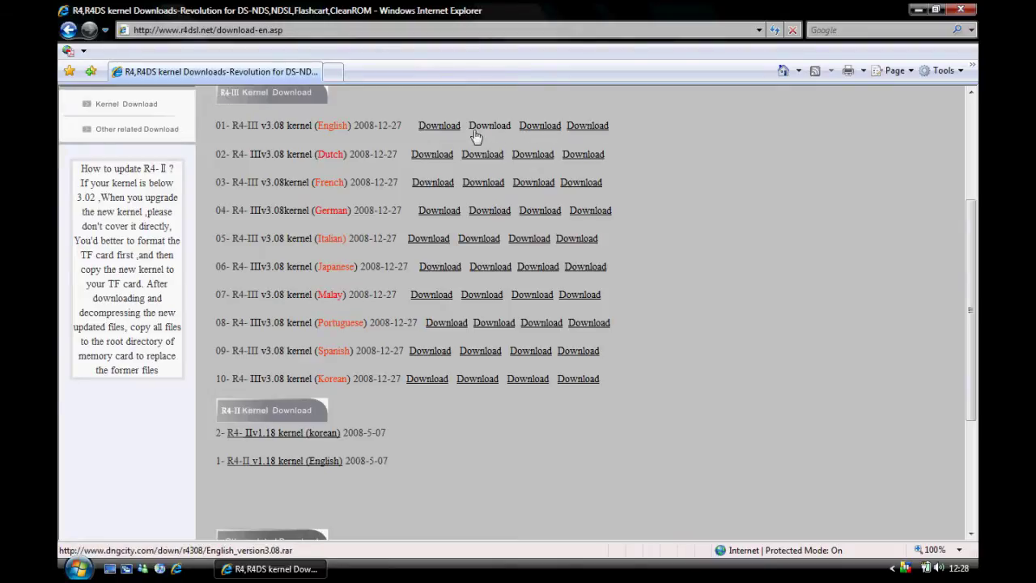
{"action": "left_click", "coordinate": [439, 126]}
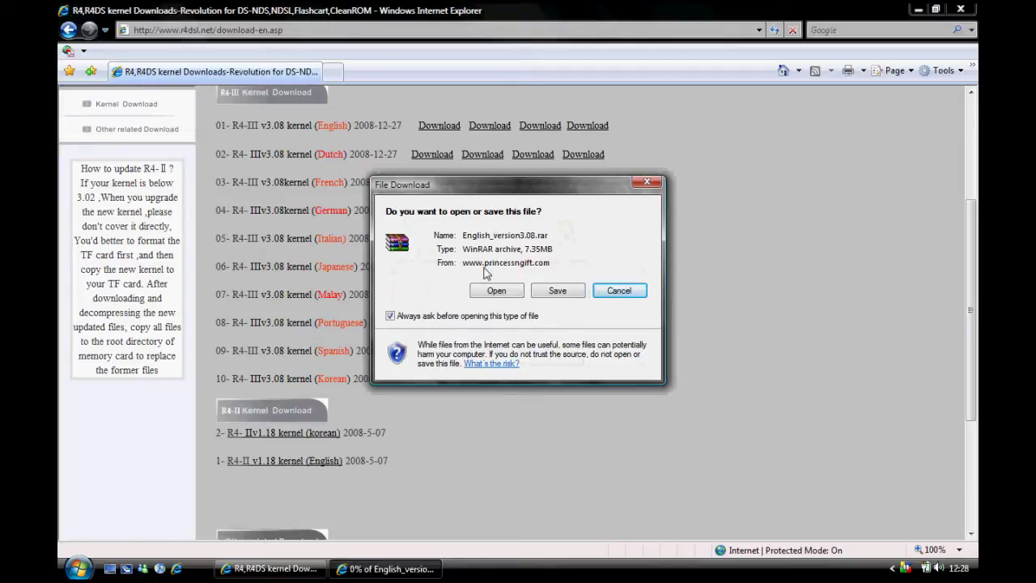
- Save English_version3.08.rar to the desktop, then cancel the download
{"action": "left_click", "coordinate": [557, 290]}
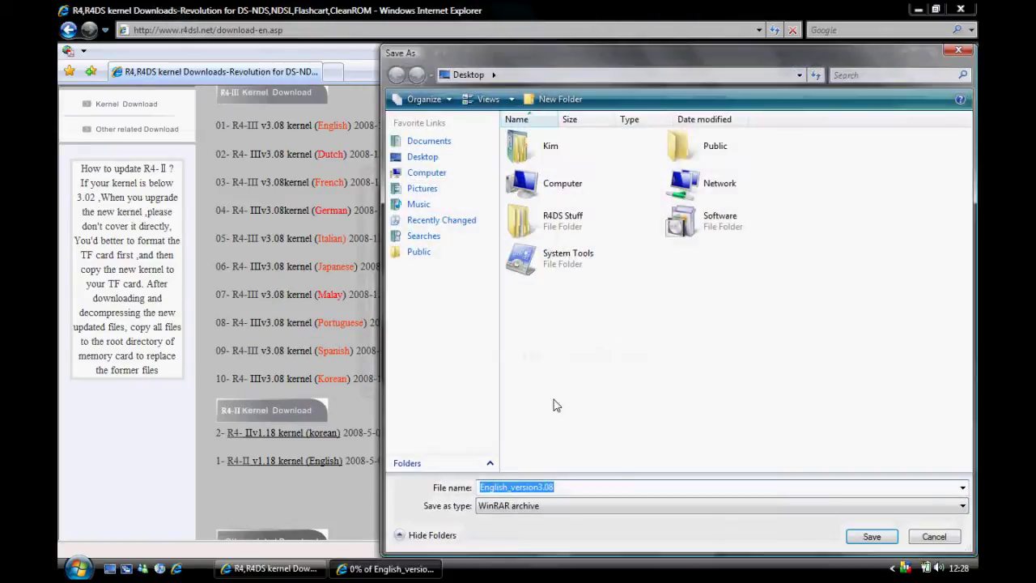
{"action": "left_click", "coordinate": [870, 536]}
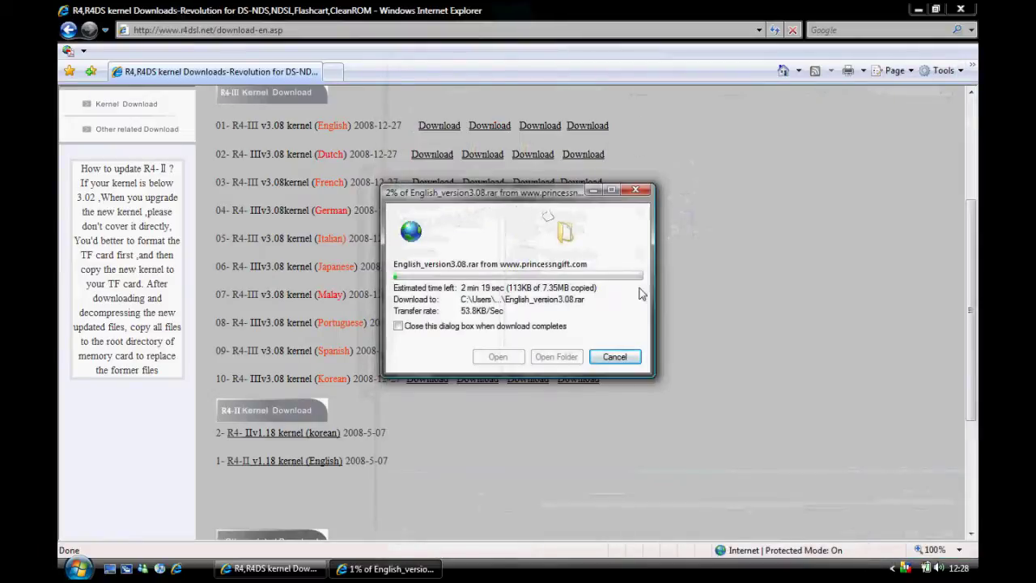
{"action": "left_click", "coordinate": [615, 356]}
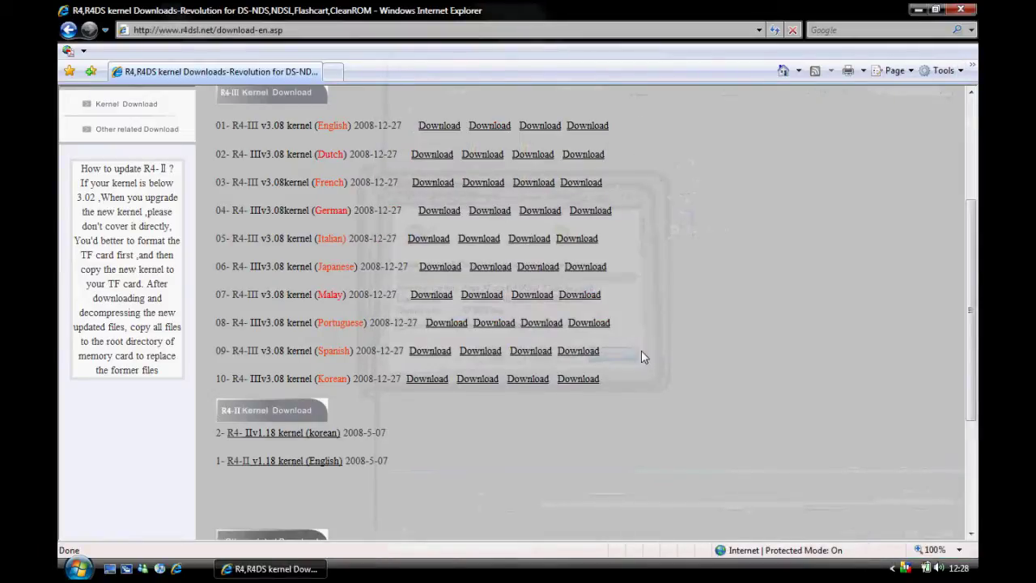
- Close the browser and open the Firmware 3.08 folder inside R4DS Stuff
{"action": "left_click", "coordinate": [960, 9]}
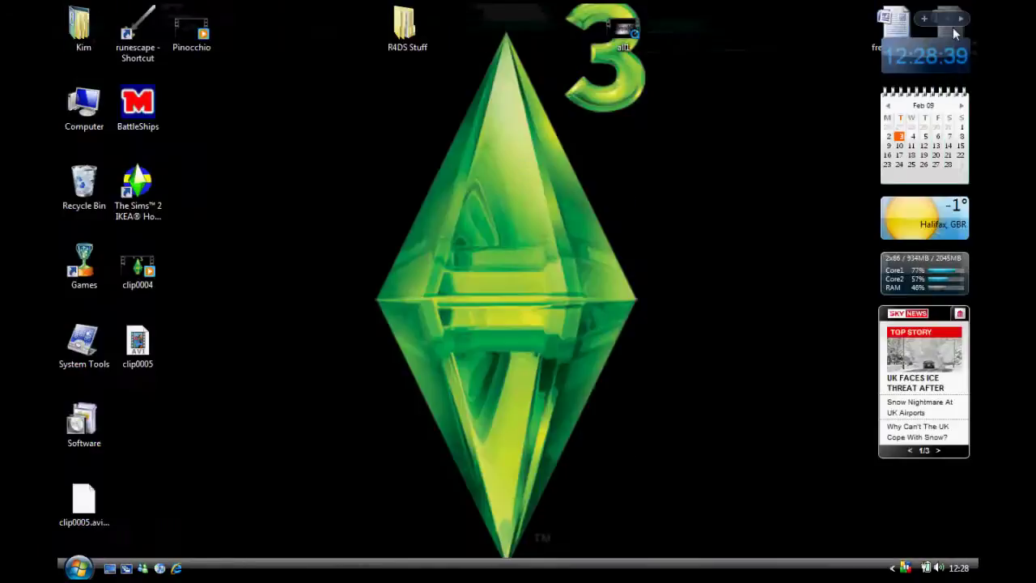
{"action": "double_click", "coordinate": [431, 30]}
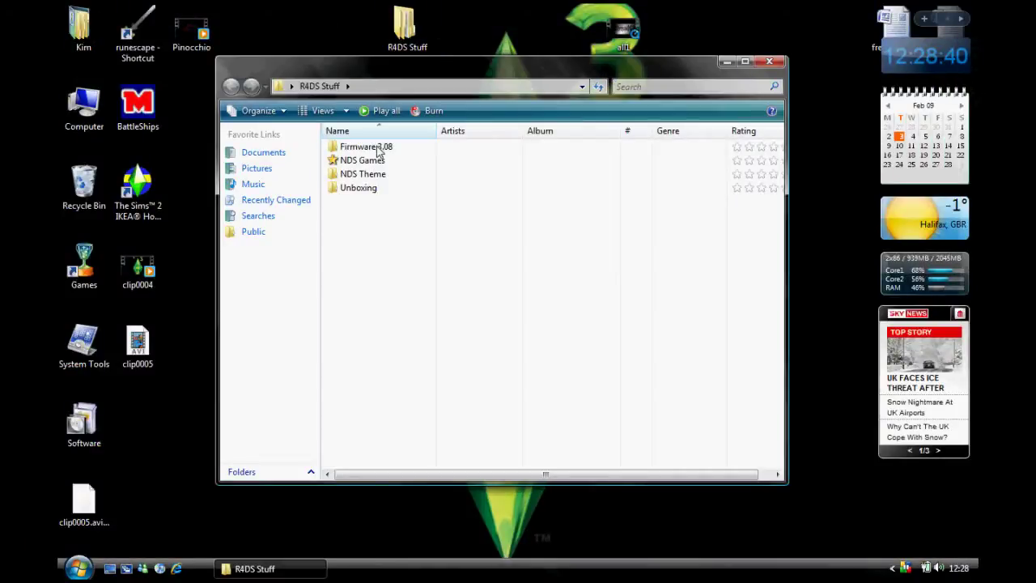
{"action": "double_click", "coordinate": [377, 149]}
- Extract English_version3.08 here and select the extracted kernel files from _system_ to introduction
{"action": "mouse_move", "coordinate": [382, 231]}
{"action": "left_mouse_down"}
{"action": "mouse_move", "coordinate": [423, 342]}
{"action": "mouse_move", "coordinate": [516, 354]}
{"action": "mouse_move", "coordinate": [396, 279]}
{"action": "mouse_move", "coordinate": [383, 235]}
{"action": "left_mouse_up"}
{"action": "right_click", "coordinate": [379, 229]}
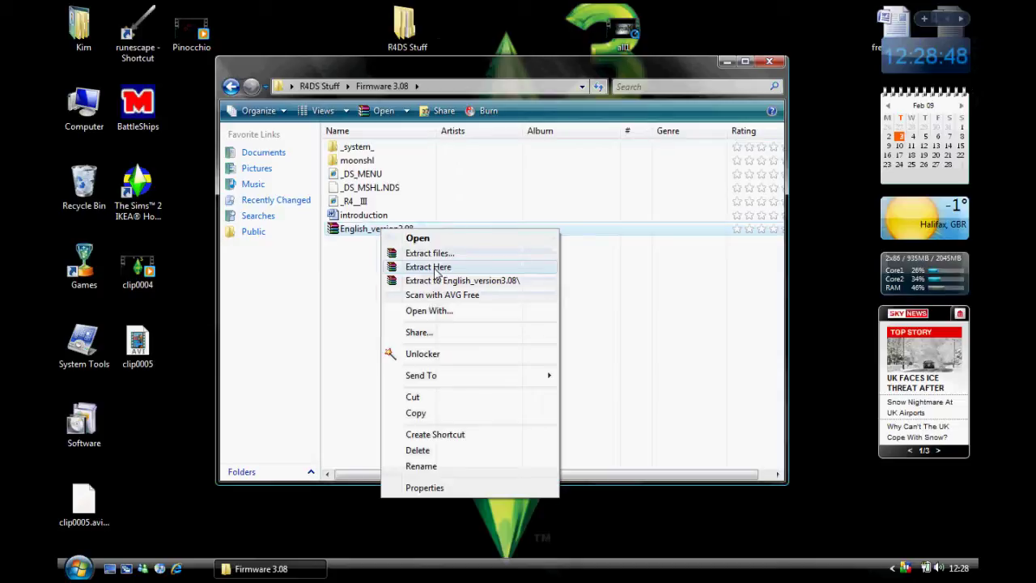
{"action": "left_click", "coordinate": [348, 261]}
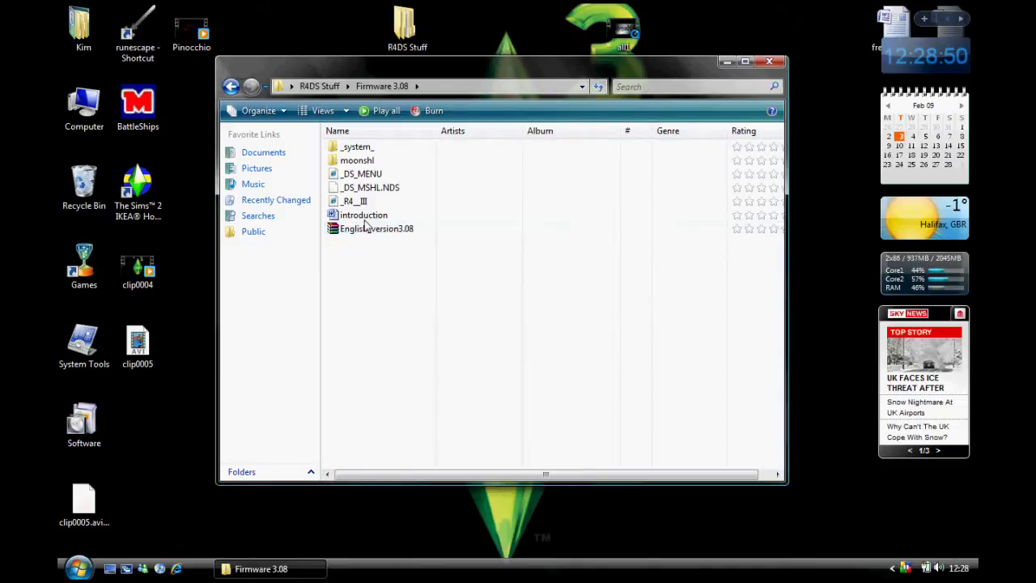
{"action": "double_click", "coordinate": [412, 71]}
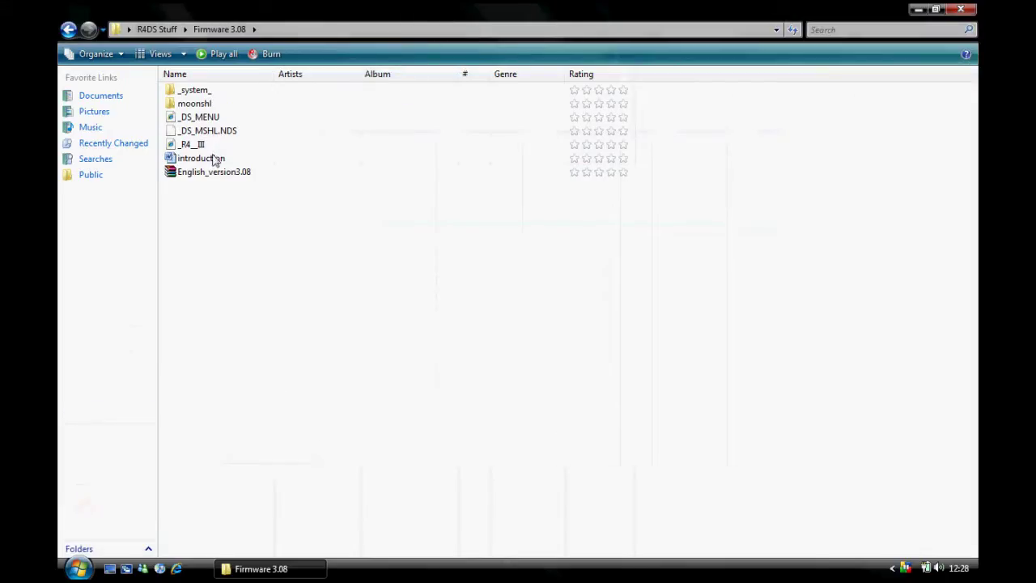
{"action": "left_click_drag", "start_coordinate": [647, 158], "coordinate": [585, 90]}
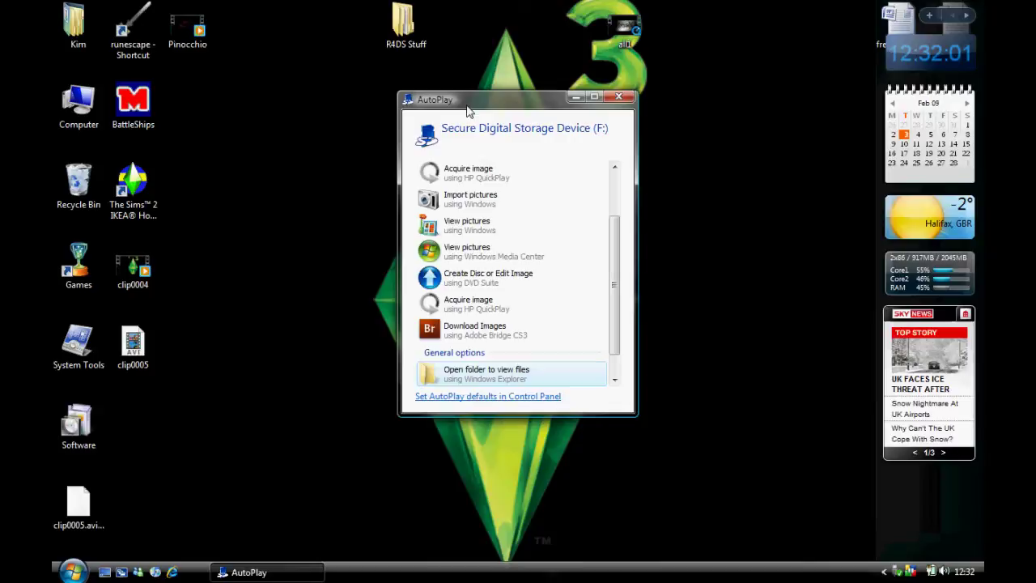
- Open the SD card (F:) from AutoPlay to view its files
{"action": "left_click", "coordinate": [488, 372]}
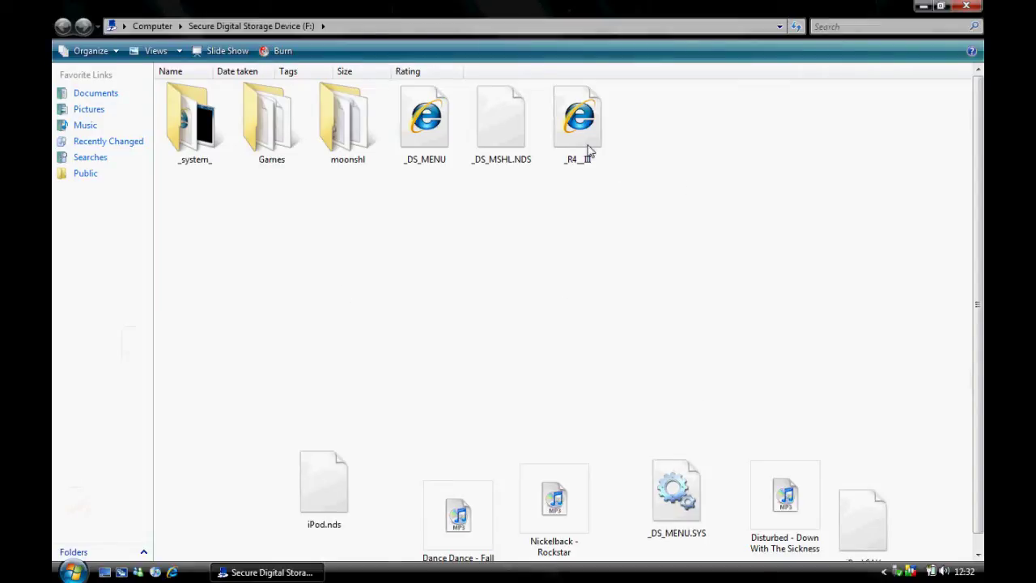
- Open R4DS Stuff > Firmware 3.08 and select its kernel files one by one
{"action": "double_click", "coordinate": [416, 7]}
{"action": "double_click", "coordinate": [404, 33]}
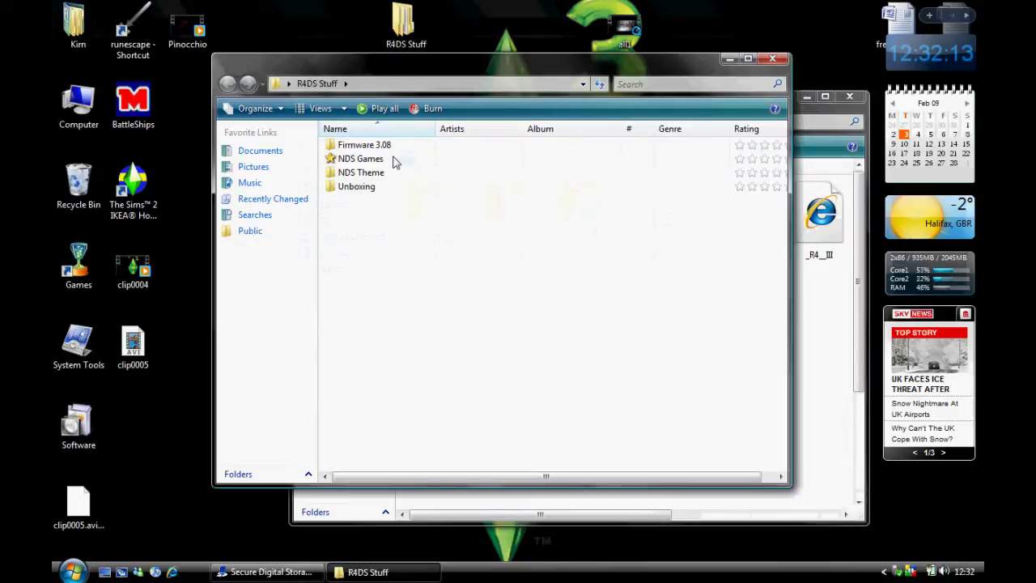
{"action": "double_click", "coordinate": [397, 145]}
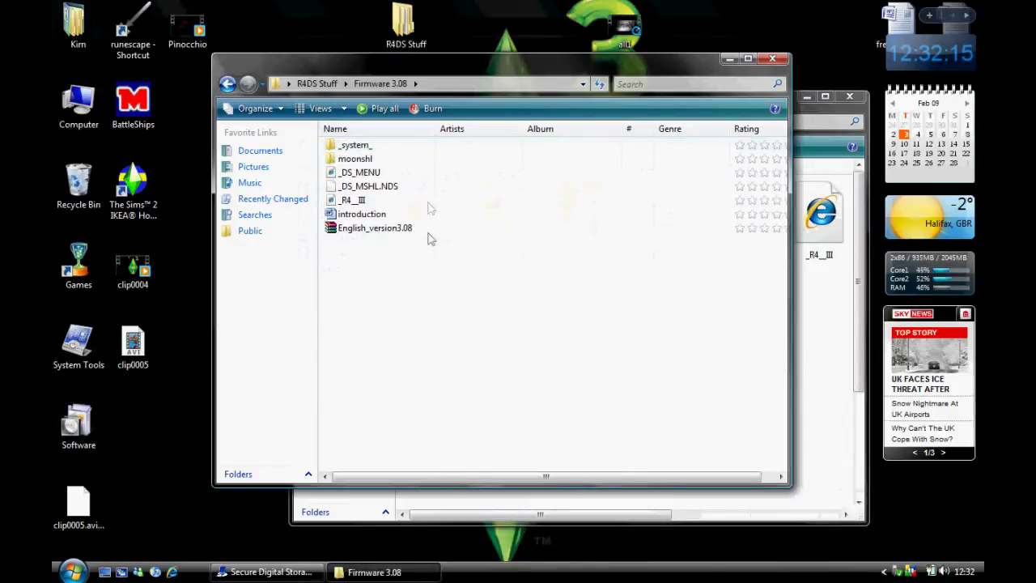
{"action": "left_click", "coordinate": [363, 202]}
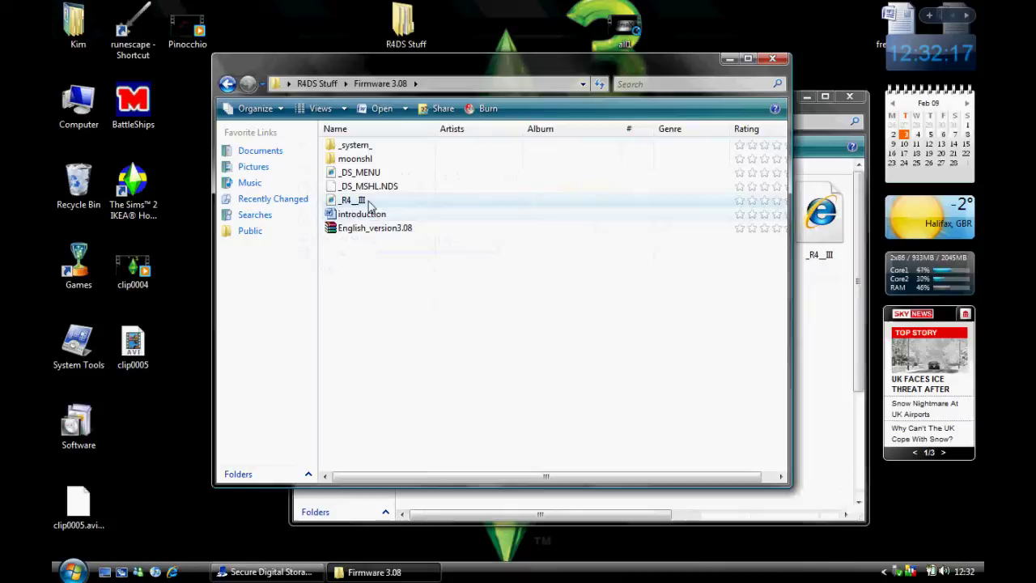
{"action": "left_click", "coordinate": [373, 188]}
{"action": "left_click", "coordinate": [369, 173]}
{"action": "left_click", "coordinate": [364, 159]}
{"action": "left_click", "coordinate": [364, 144]}
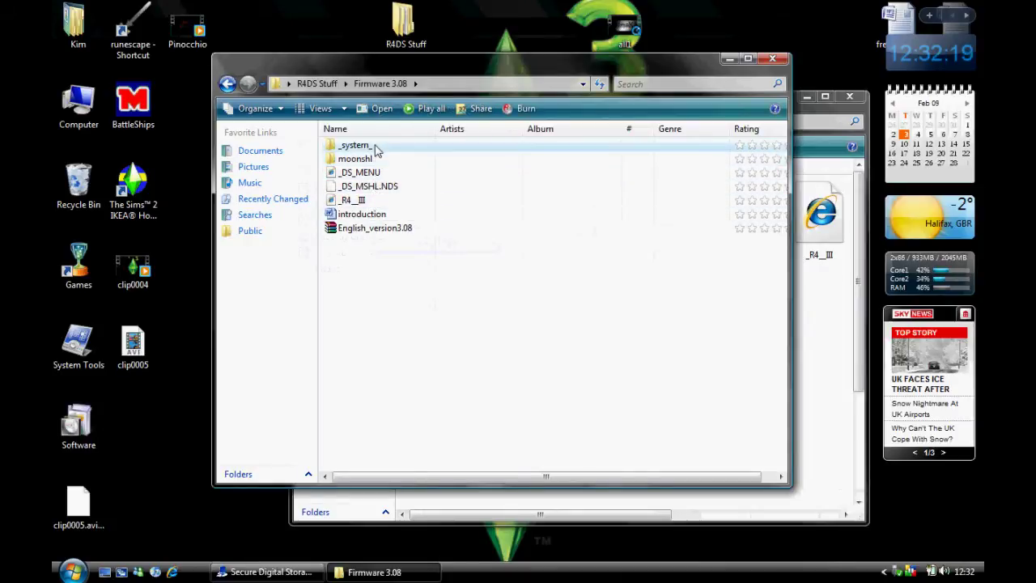
- Select the Firmware 3.08 kernel files, then maximize the SD card window and select its six kernel items
{"action": "double_click", "coordinate": [527, 66]}
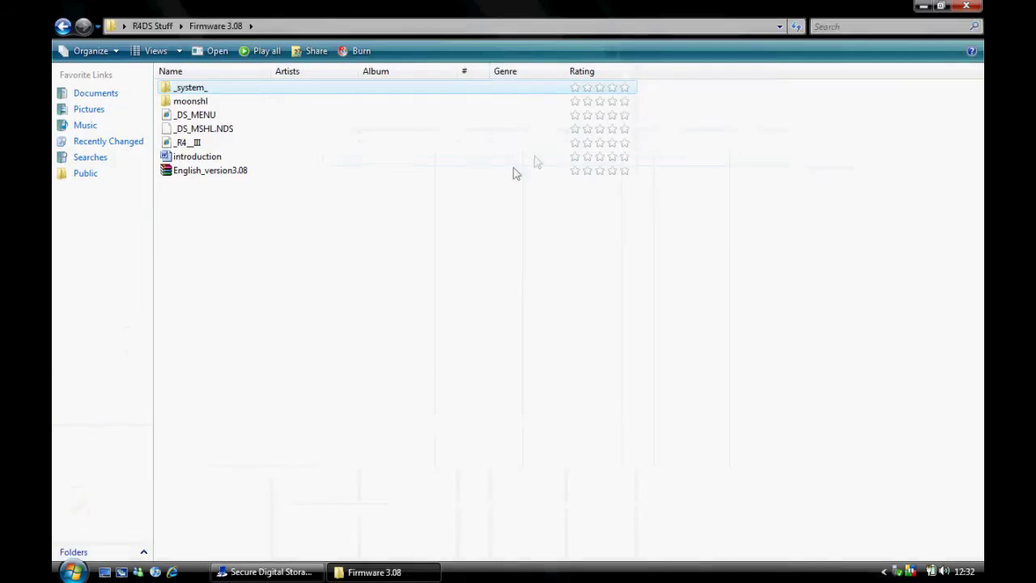
{"action": "left_click_drag", "start_coordinate": [693, 173], "coordinate": [285, 23]}
{"action": "double_click", "coordinate": [583, 5]}
{"action": "mouse_move", "coordinate": [324, 123]}
{"action": "left_mouse_down"}
{"action": "mouse_move", "coordinate": [317, 134]}
{"action": "mouse_move", "coordinate": [619, 372]}
{"action": "mouse_move", "coordinate": [325, 106]}
{"action": "left_mouse_up"}
{"action": "left_click", "coordinate": [608, 388]}
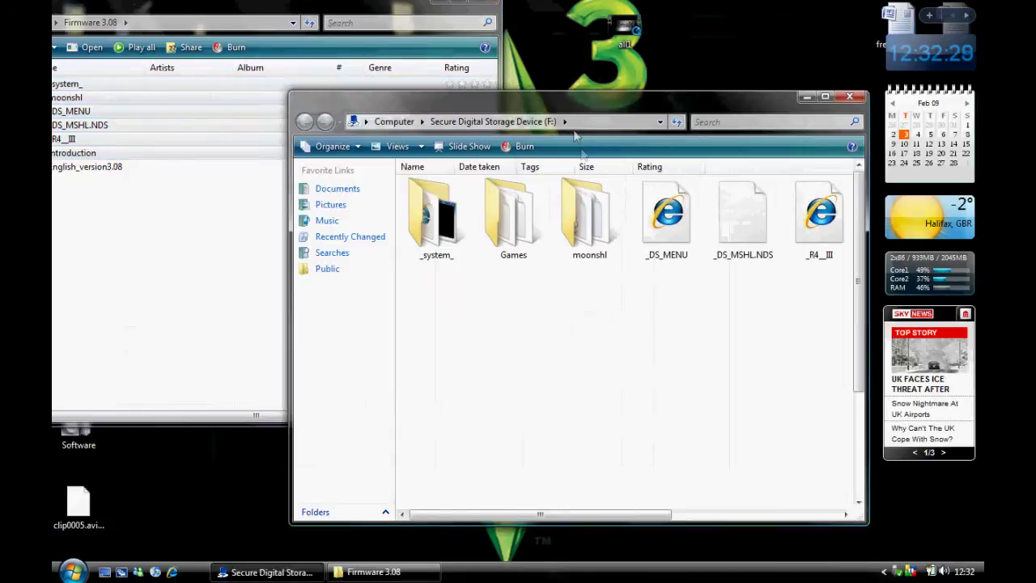
{"action": "double_click", "coordinate": [549, 111]}
{"action": "left_click_drag", "start_coordinate": [647, 199], "coordinate": [137, 126]}
- Rearrange the card's icons, moving Games down and _DS_MENU.SYS beside _system_
{"action": "left_click", "coordinate": [360, 222]}
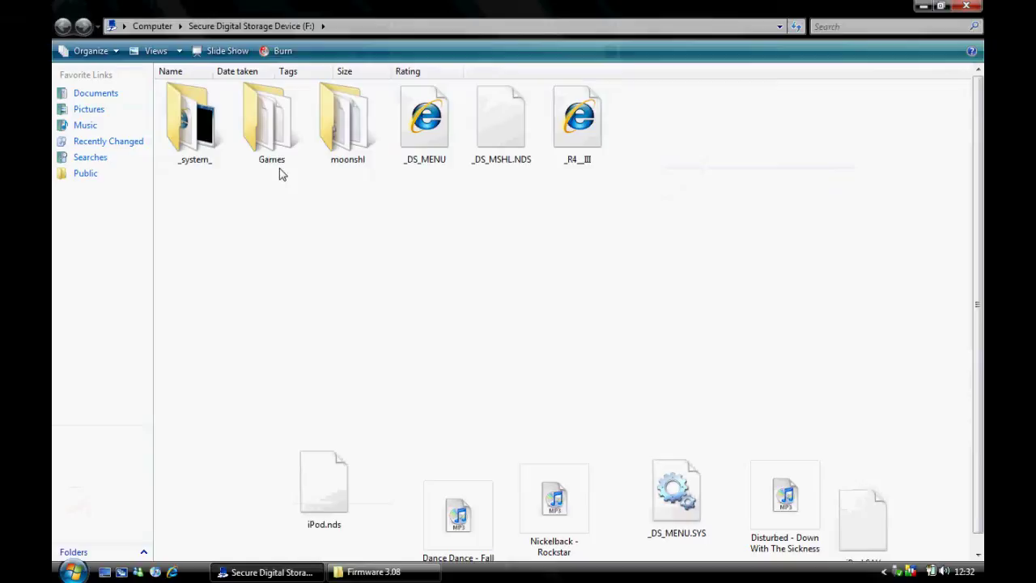
{"action": "left_click_drag", "start_coordinate": [263, 123], "coordinate": [207, 427]}
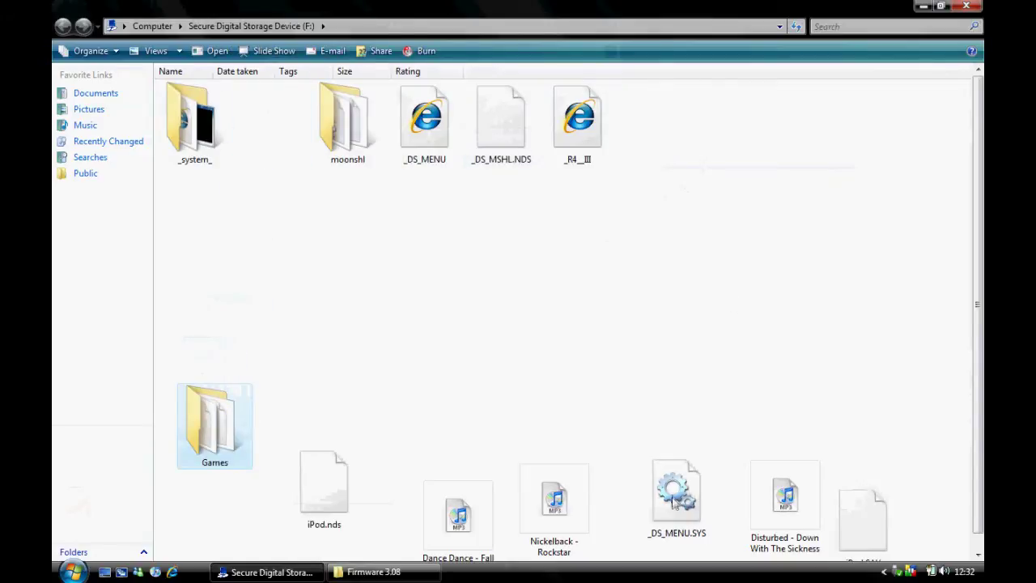
{"action": "left_click_drag", "start_coordinate": [673, 502], "coordinate": [272, 170]}
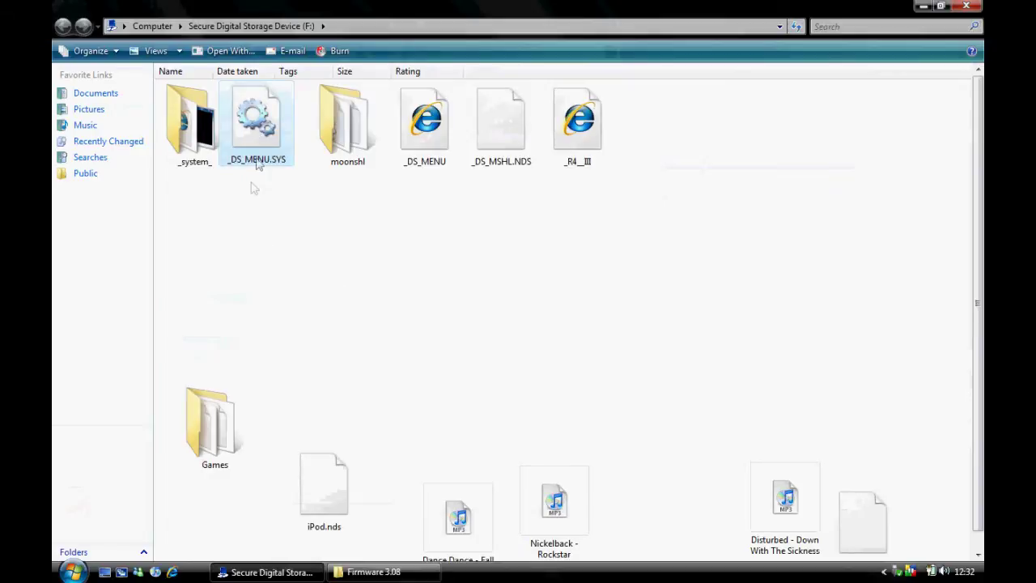
{"action": "left_click", "coordinate": [294, 258]}
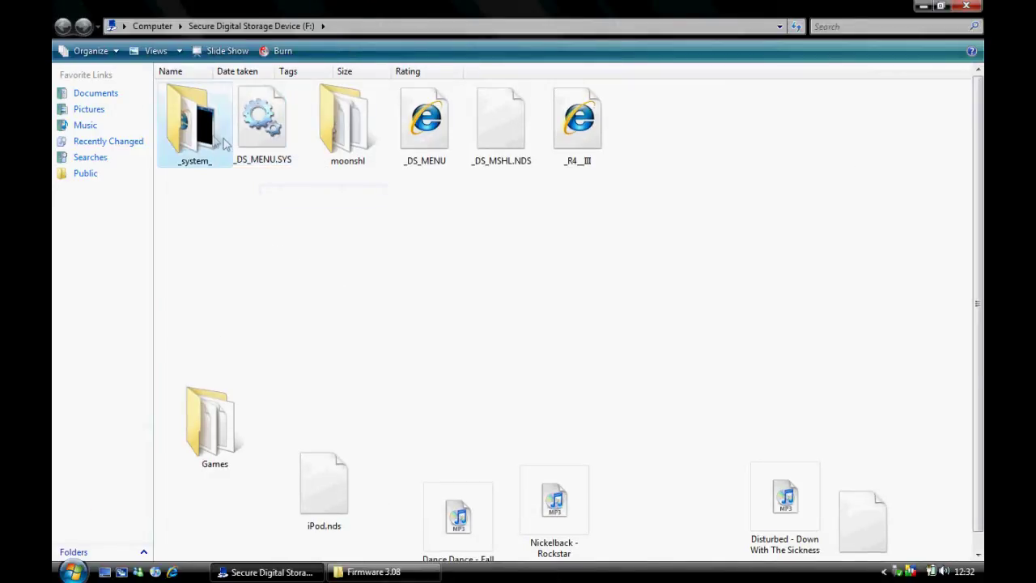
{"action": "left_click", "coordinate": [259, 139]}
{"action": "left_click", "coordinate": [408, 138]}
{"action": "left_click", "coordinate": [509, 142]}
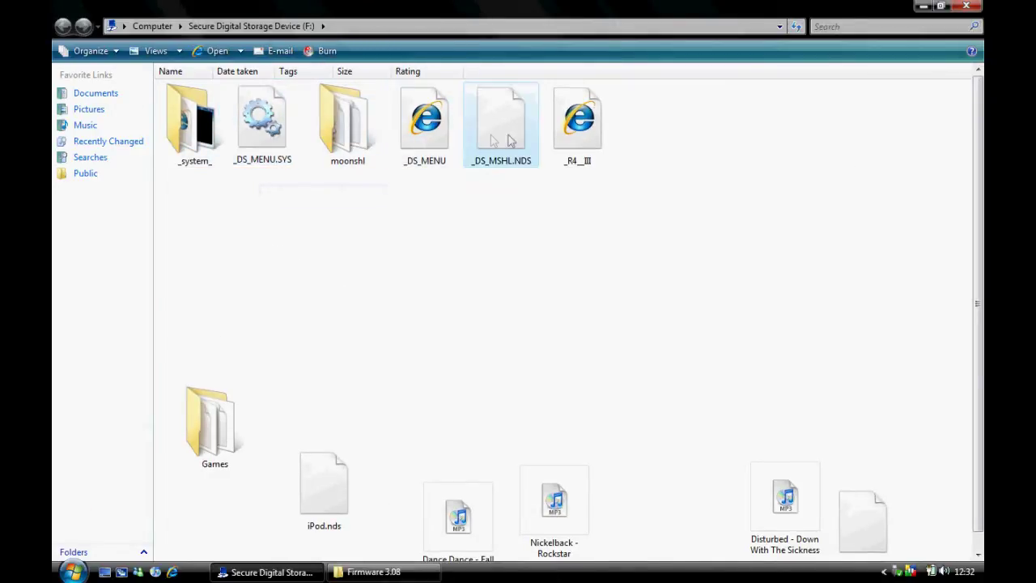
- Attempt a new folder, dismiss the write-protected warning, move Games, and sort the card by name
{"action": "right_click", "coordinate": [479, 319]}
{"action": "mouse_move", "coordinate": [513, 481]}
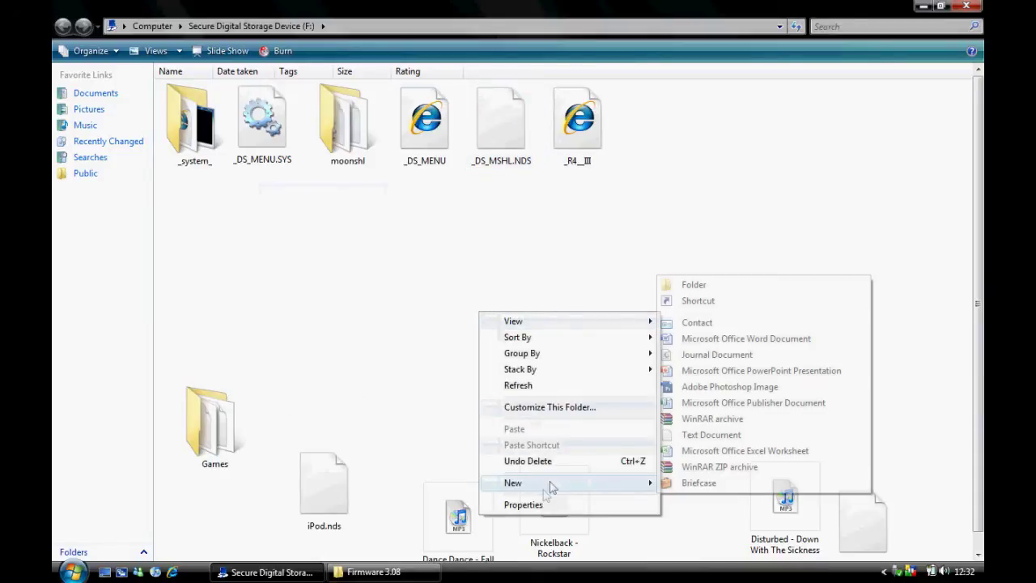
{"action": "left_click", "coordinate": [673, 283]}
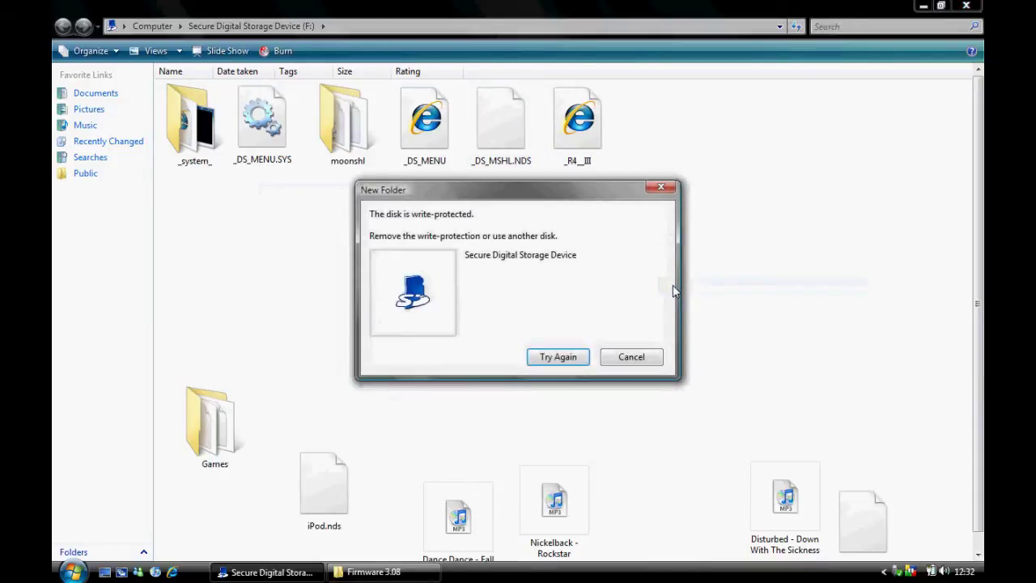
{"action": "left_click", "coordinate": [639, 364]}
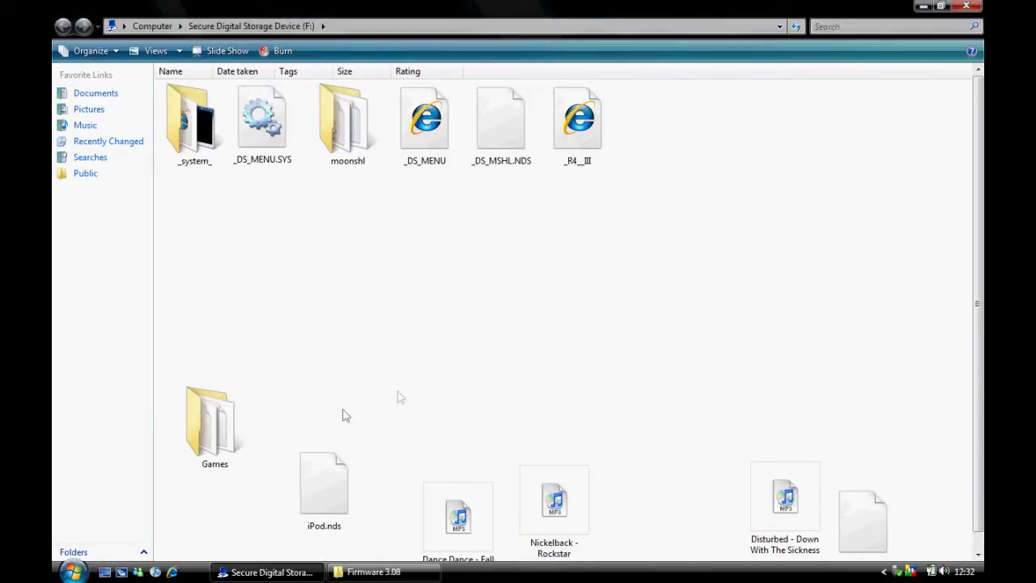
{"action": "left_click_drag", "start_coordinate": [220, 422], "coordinate": [715, 173]}
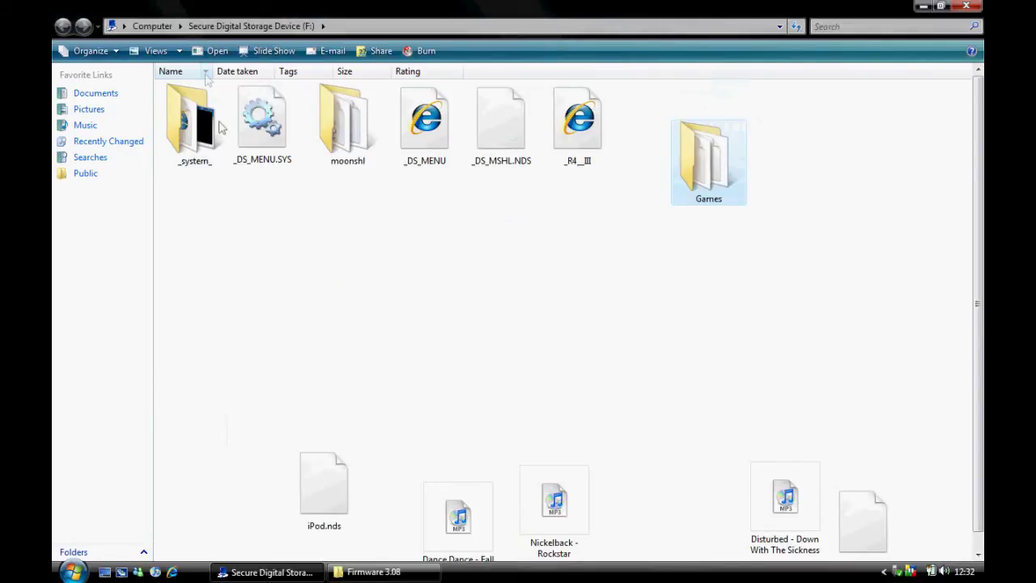
{"action": "left_click", "coordinate": [194, 73]}
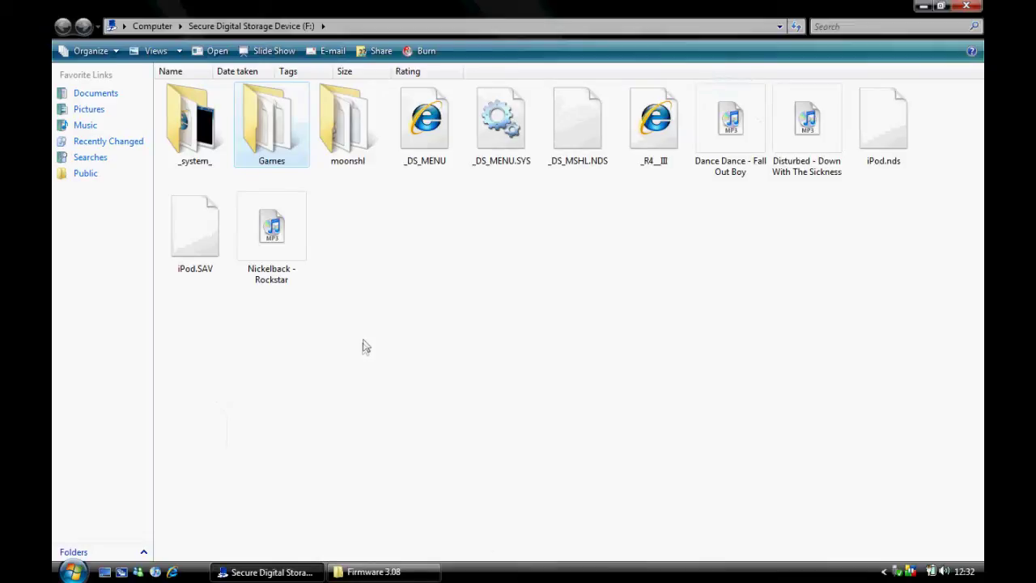
{"action": "left_click", "coordinate": [255, 253]}
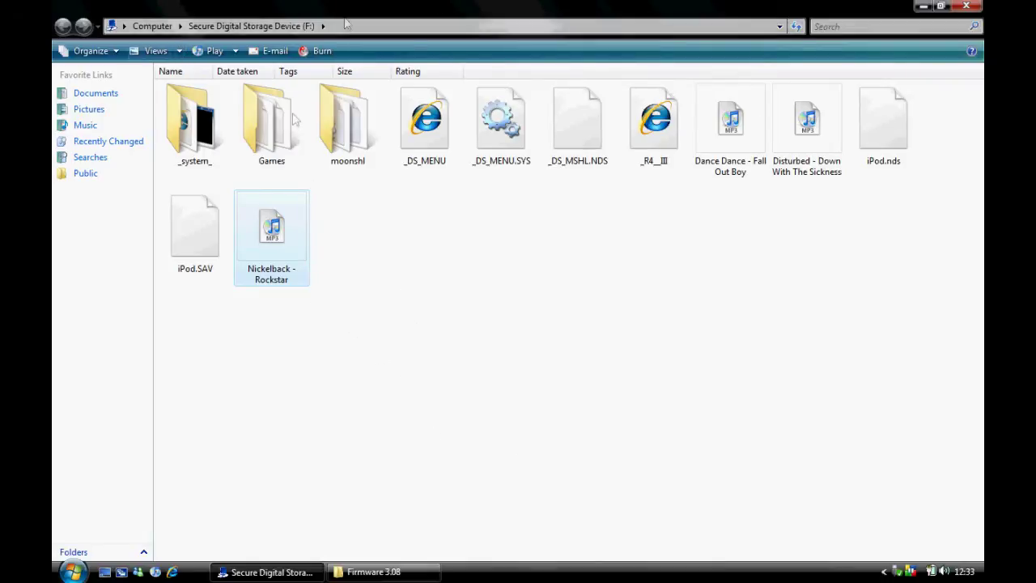
- Go up to Computer to show the drive list with the SD card
{"action": "left_click", "coordinate": [161, 27]}
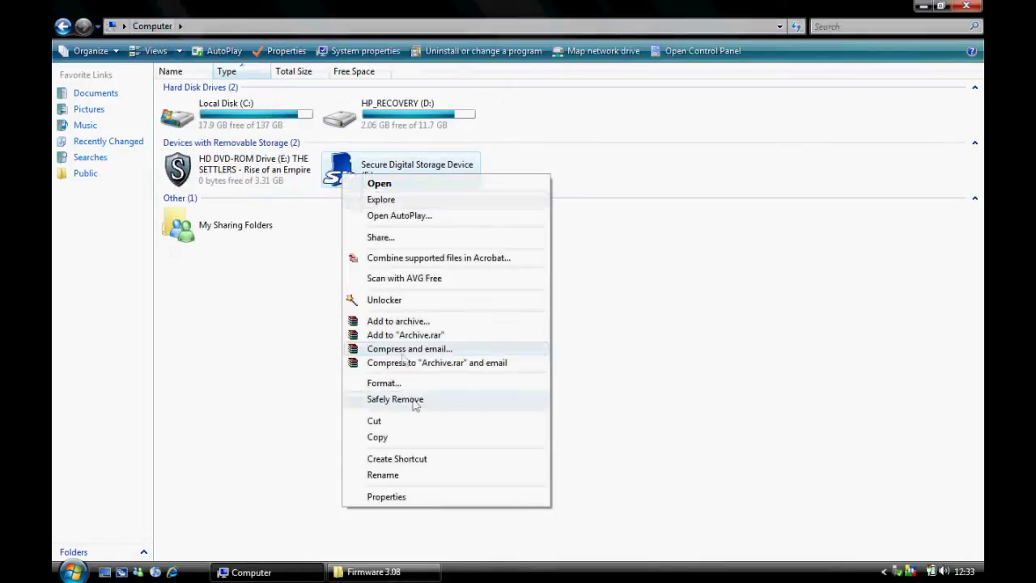